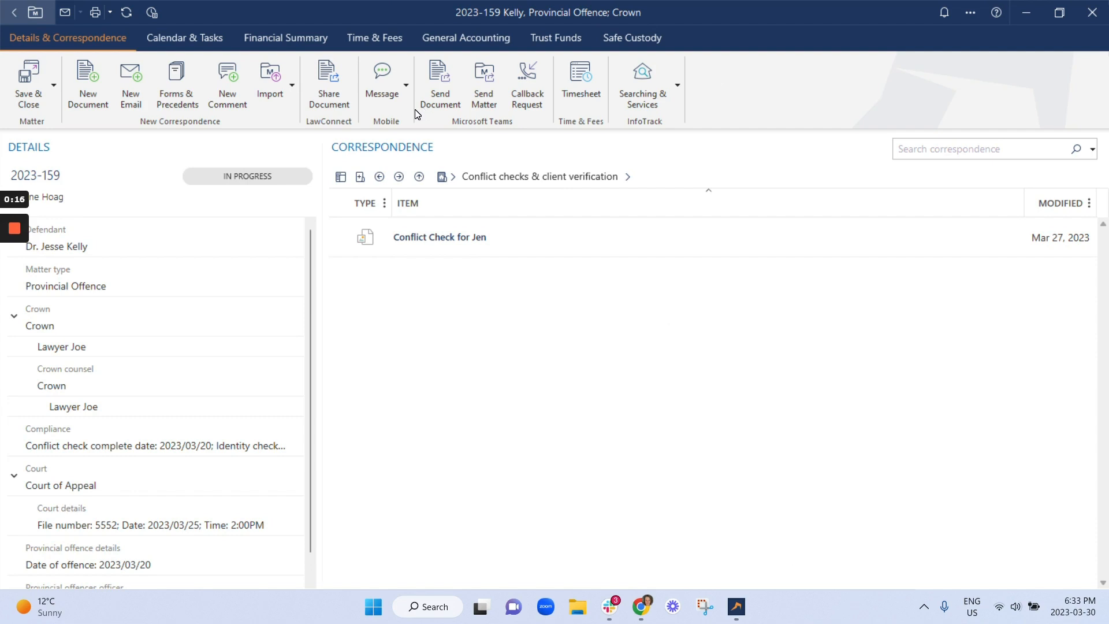
# Step: Review the matter's general accounting anticipated expenses and open a new anticipated expense form without saving it
pyautogui.click(458, 40)
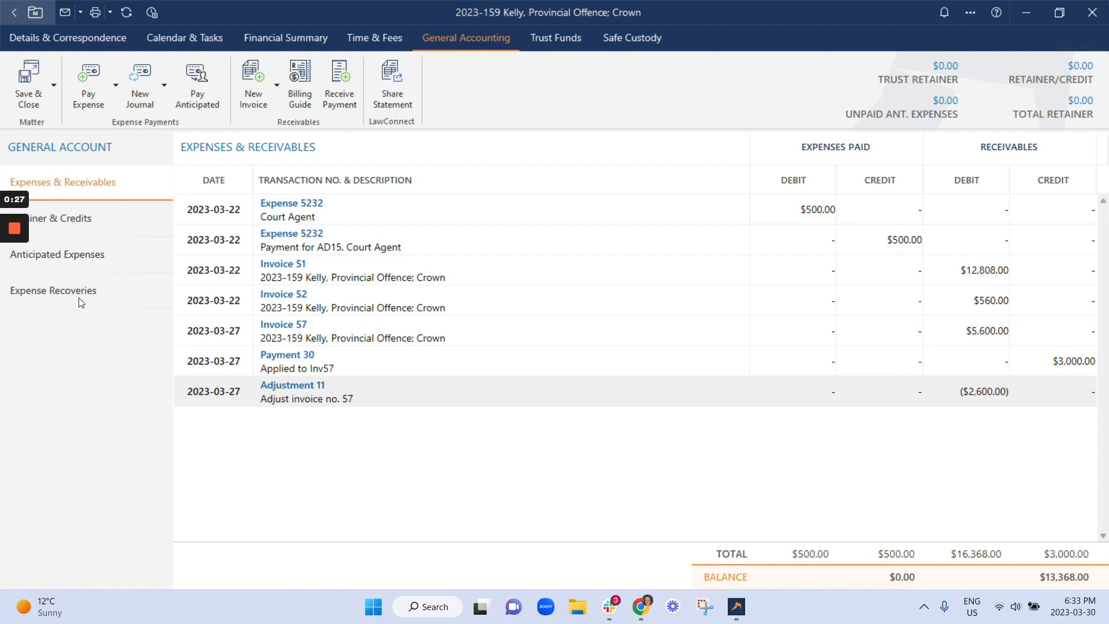
pyautogui.click(109, 259)
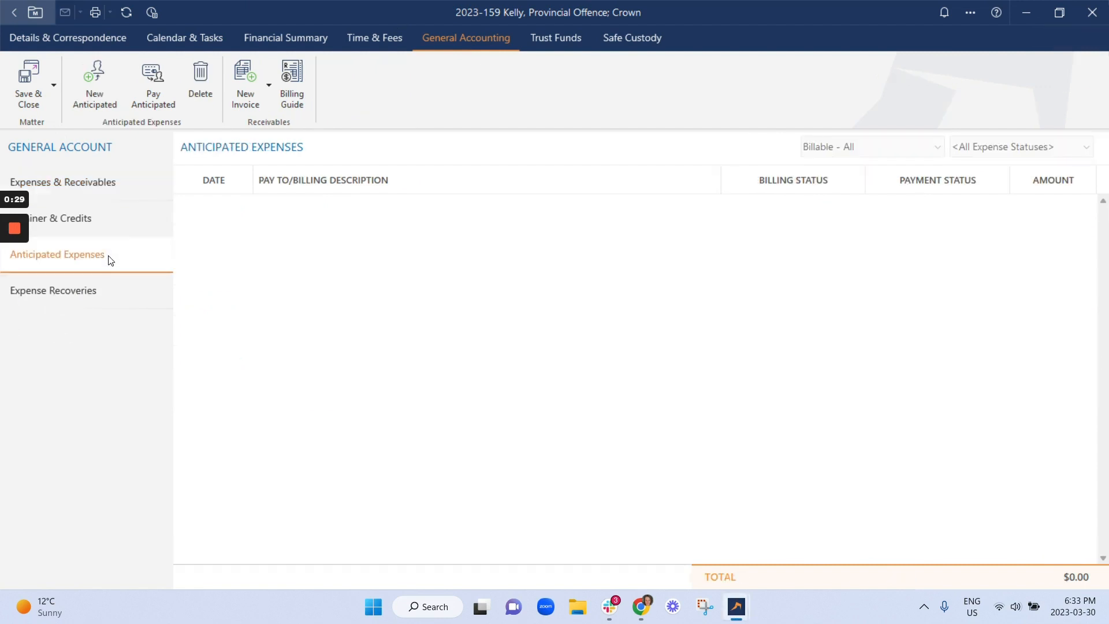
pyautogui.click(96, 99)
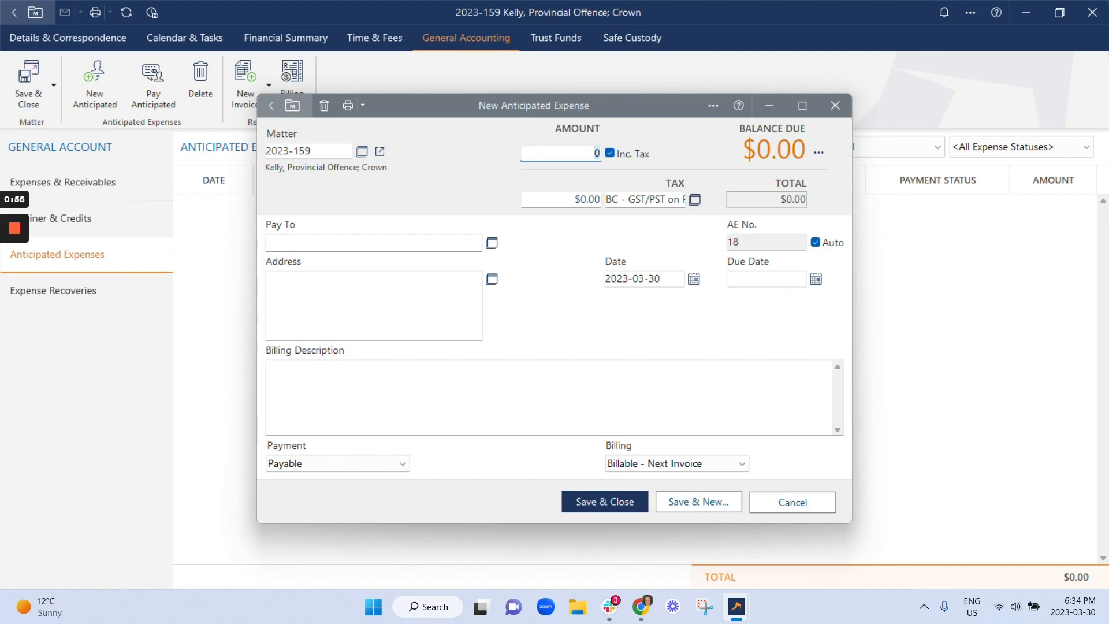
pyautogui.click(792, 498)
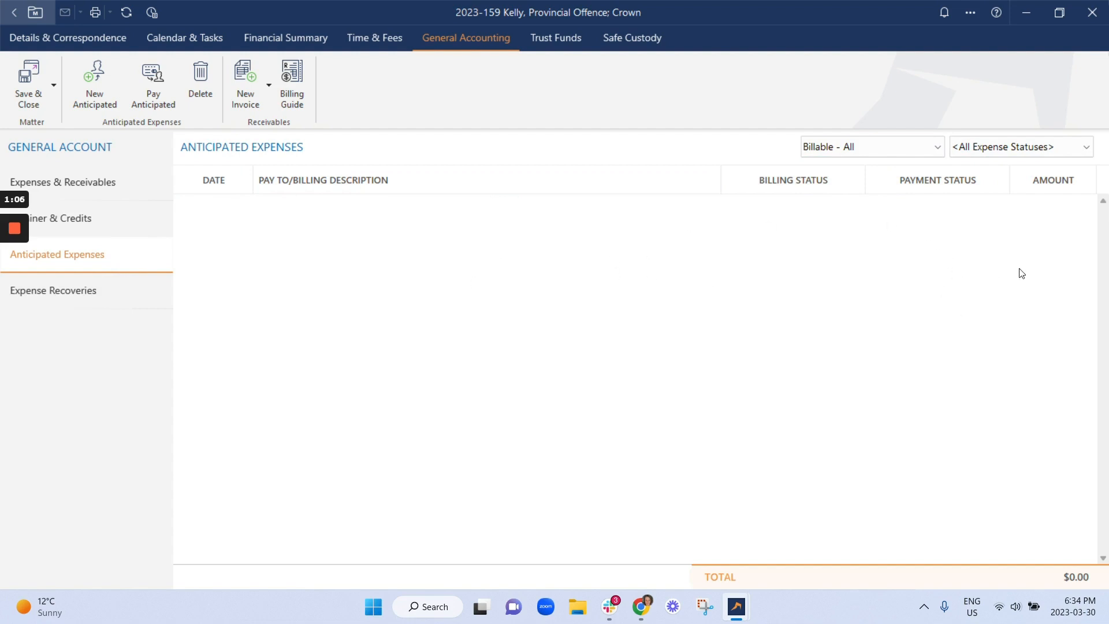
# Step: Start a new expense recovery for the matter using the FIL Filing Fees recovery code
pyautogui.click(95, 290)
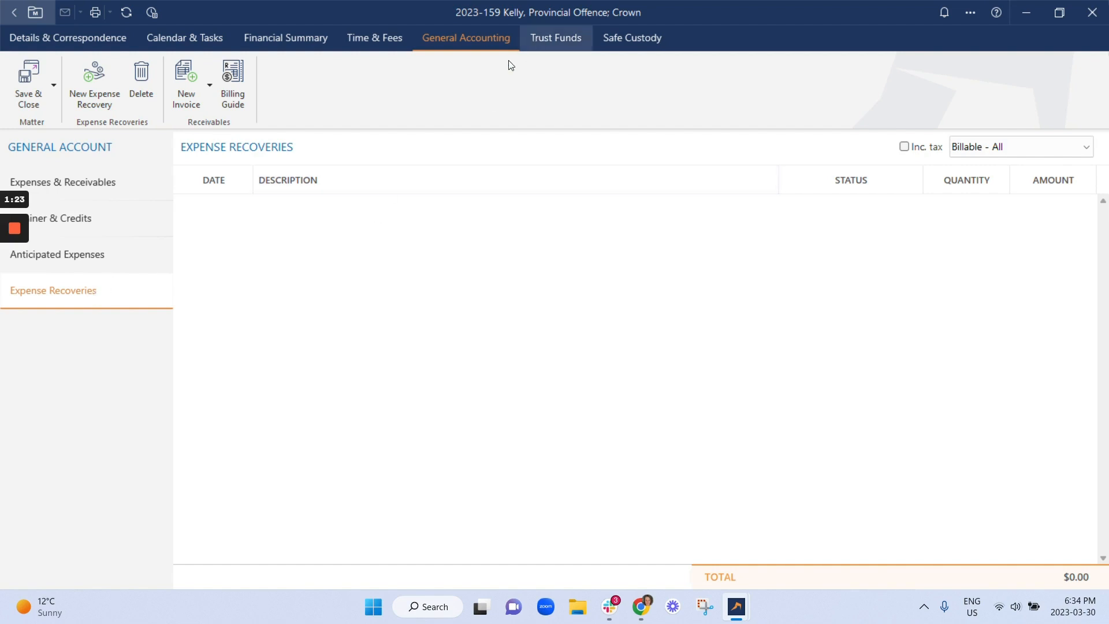
pyautogui.click(100, 90)
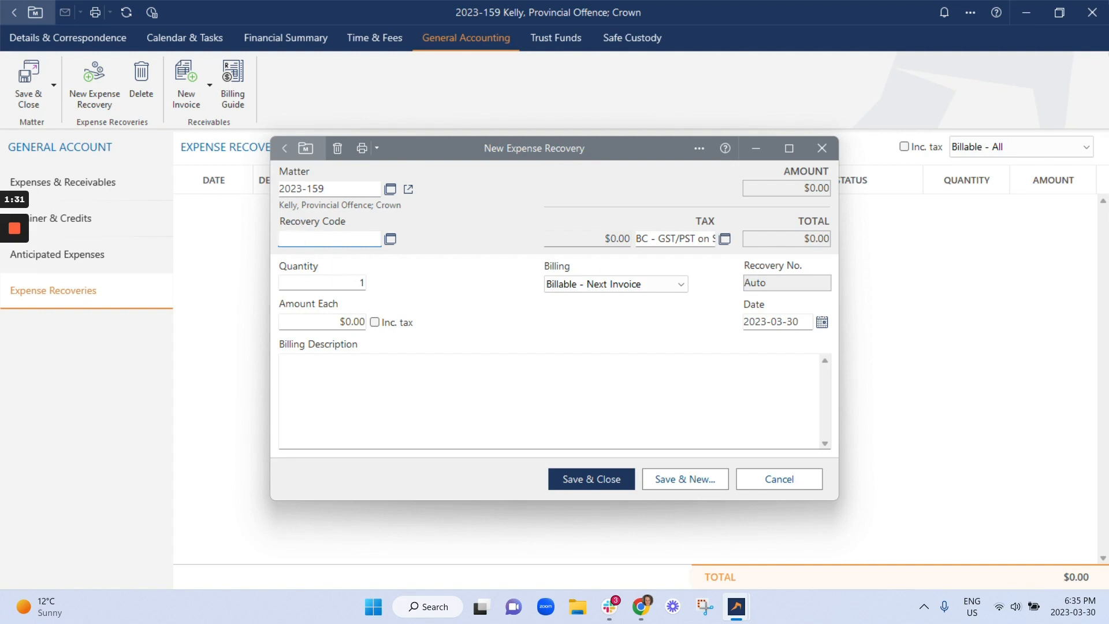
pyautogui.click(390, 239)
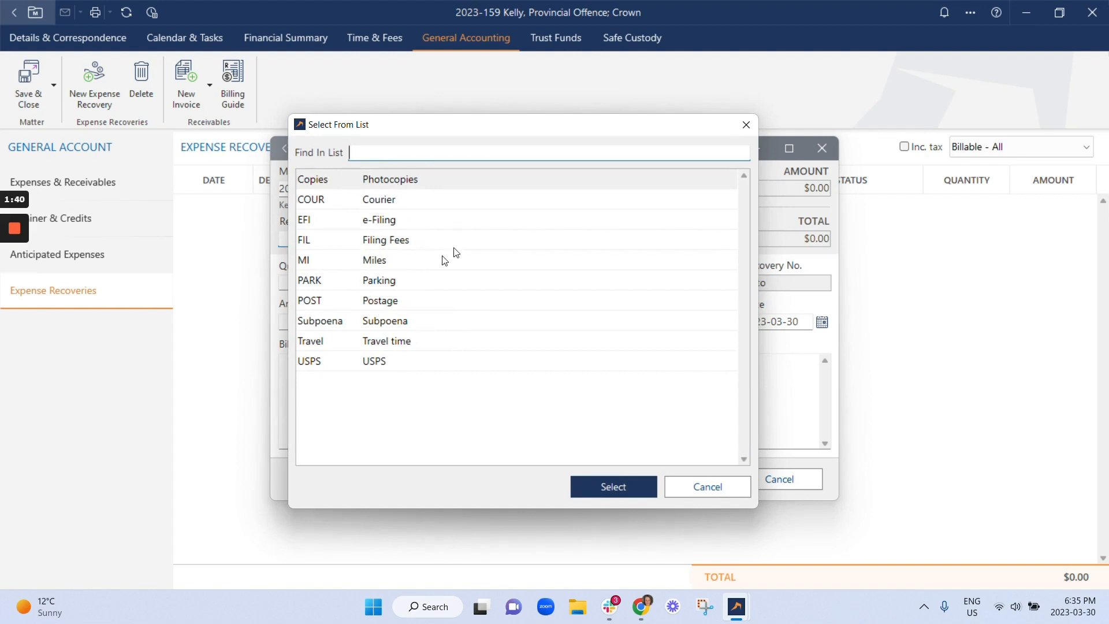
pyautogui.click(420, 241)
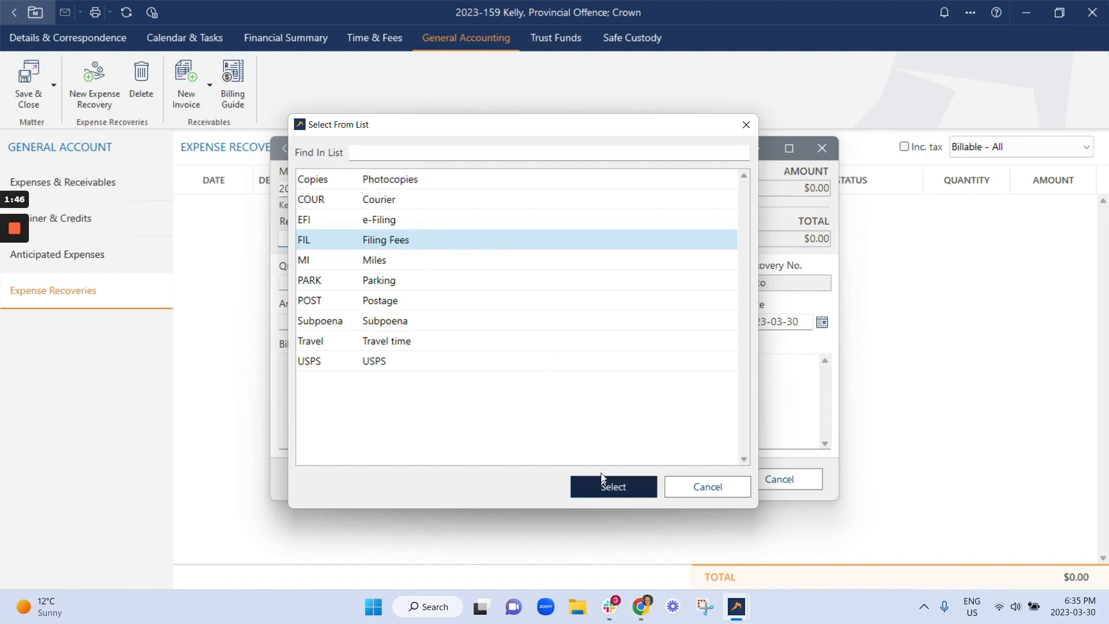
pyautogui.click(613, 487)
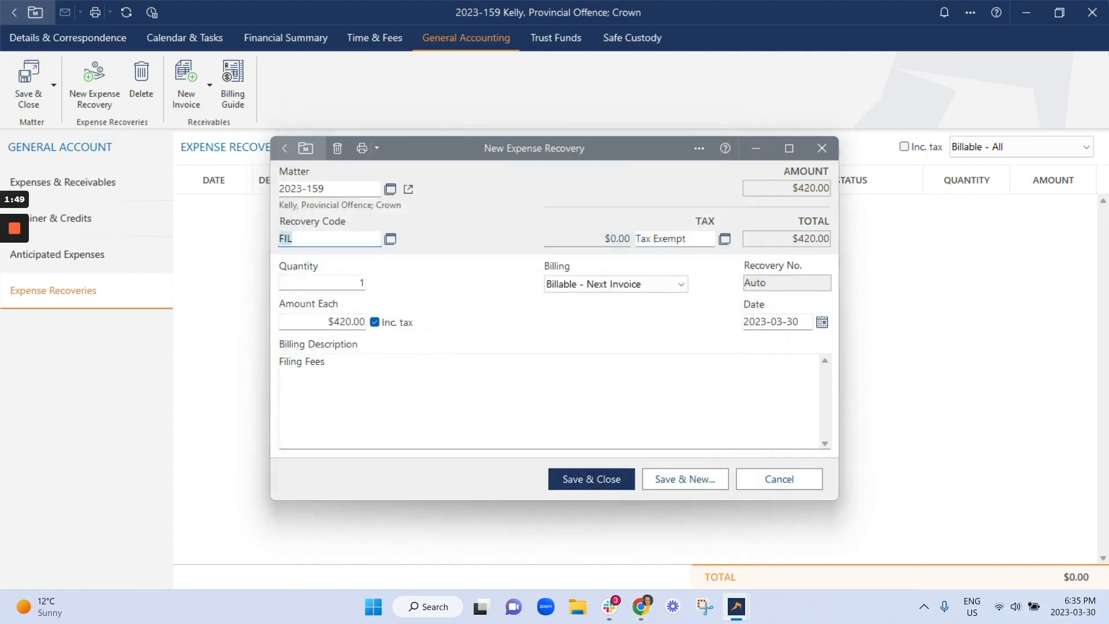
# Step: Extend the billing description to read 'Filing Fees for _____'
pyautogui.click(326, 362)
pyautogui.write('for ')
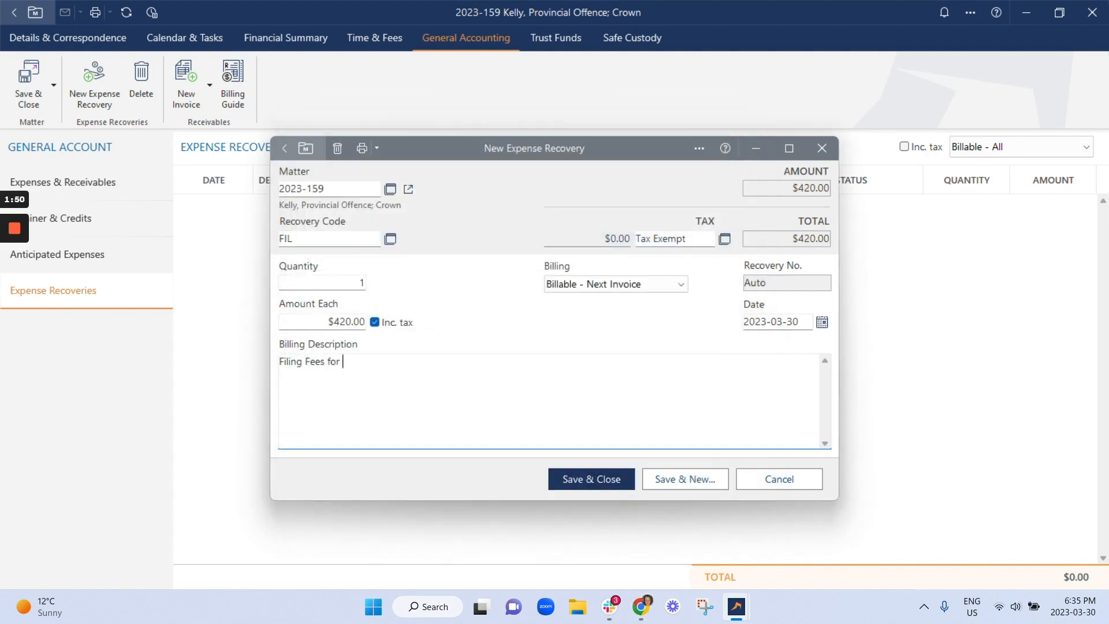
pyautogui.write('_____')
# Step: Set the expense recovery's amount each to $100.00, including tax
pyautogui.click(359, 321)
pyautogui.doubleClick(359, 322)
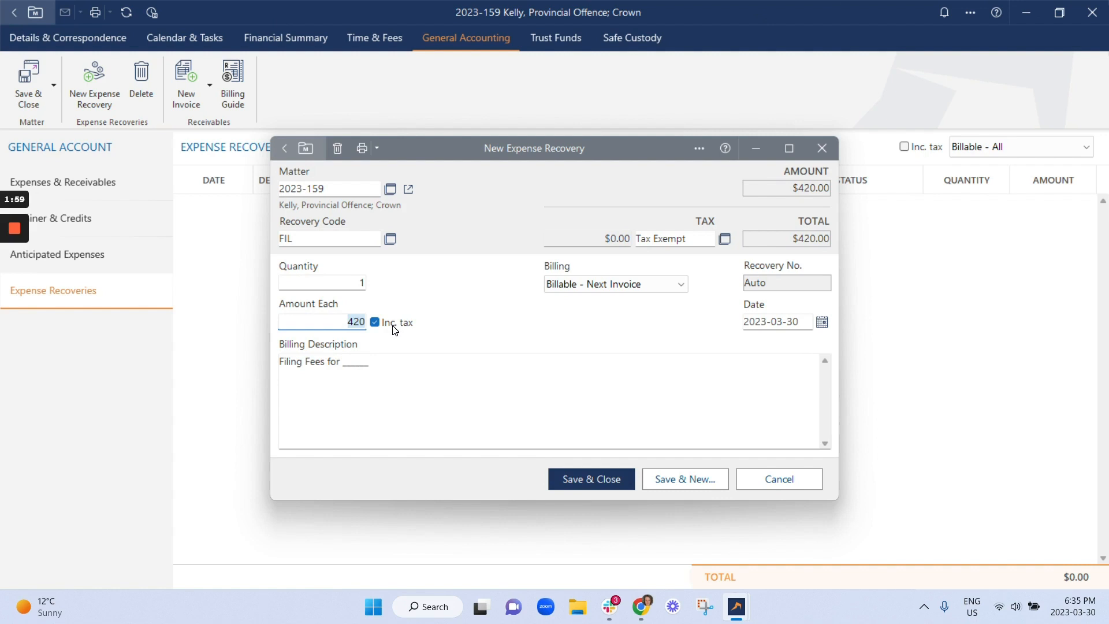
pyautogui.write('100')
pyautogui.press('Tab')
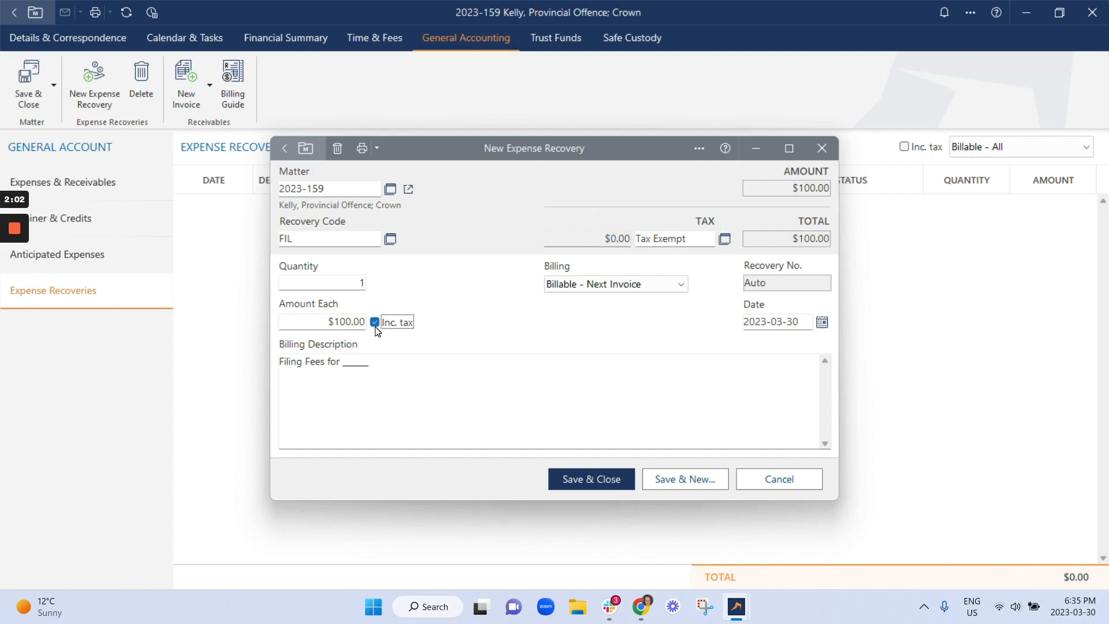
pyautogui.click(375, 323)
# Step: Keep the billing as Billable - Next Invoice and save the expense recovery
pyautogui.click(725, 238)
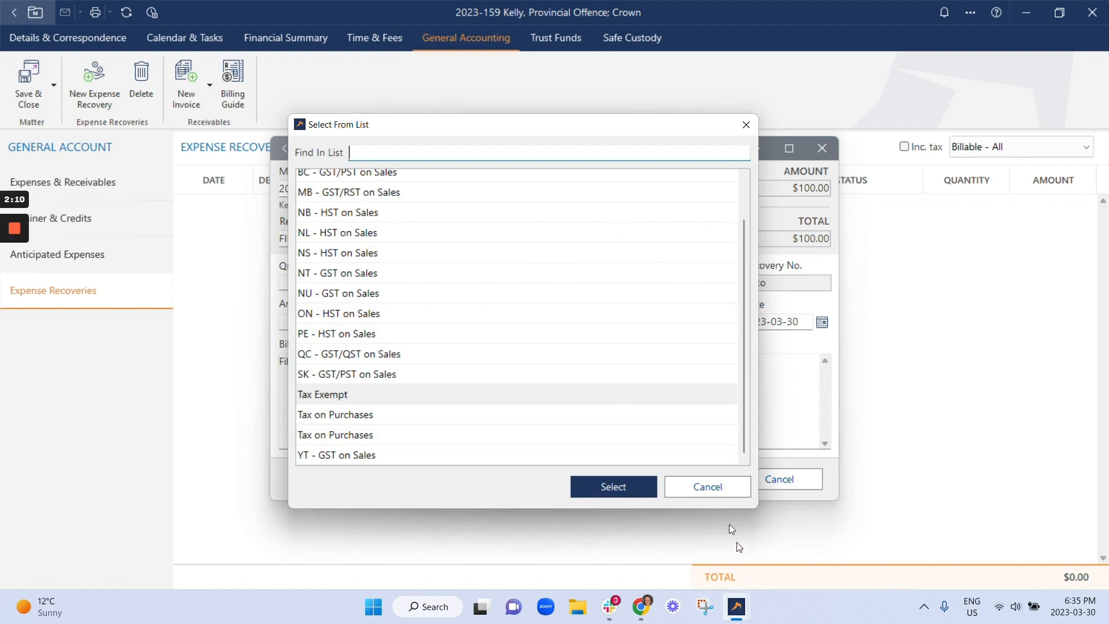
pyautogui.click(707, 484)
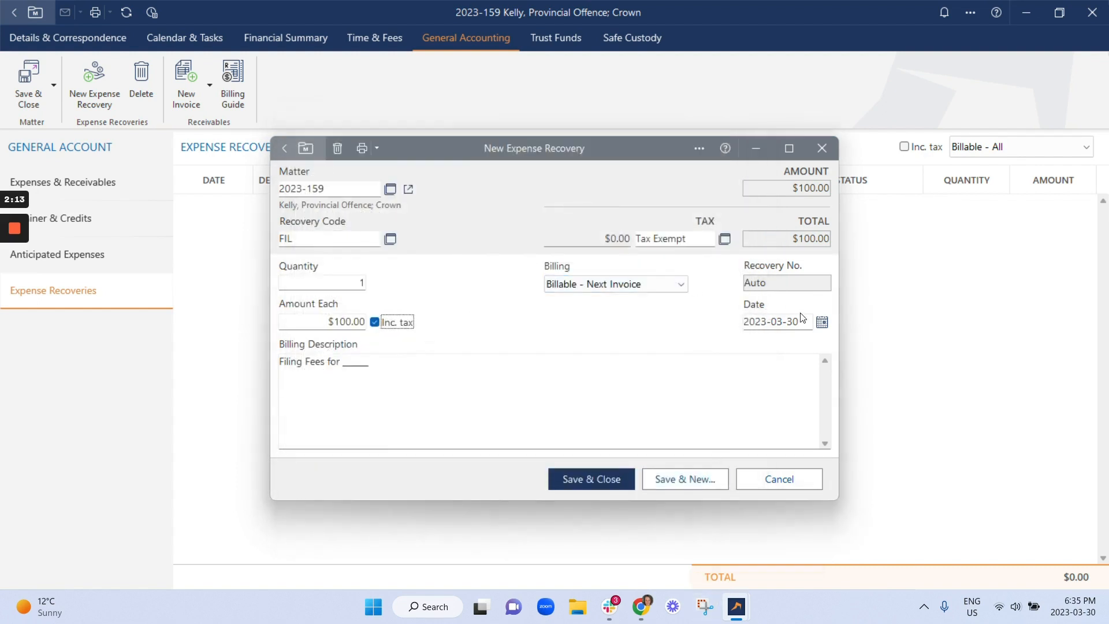
pyautogui.click(660, 284)
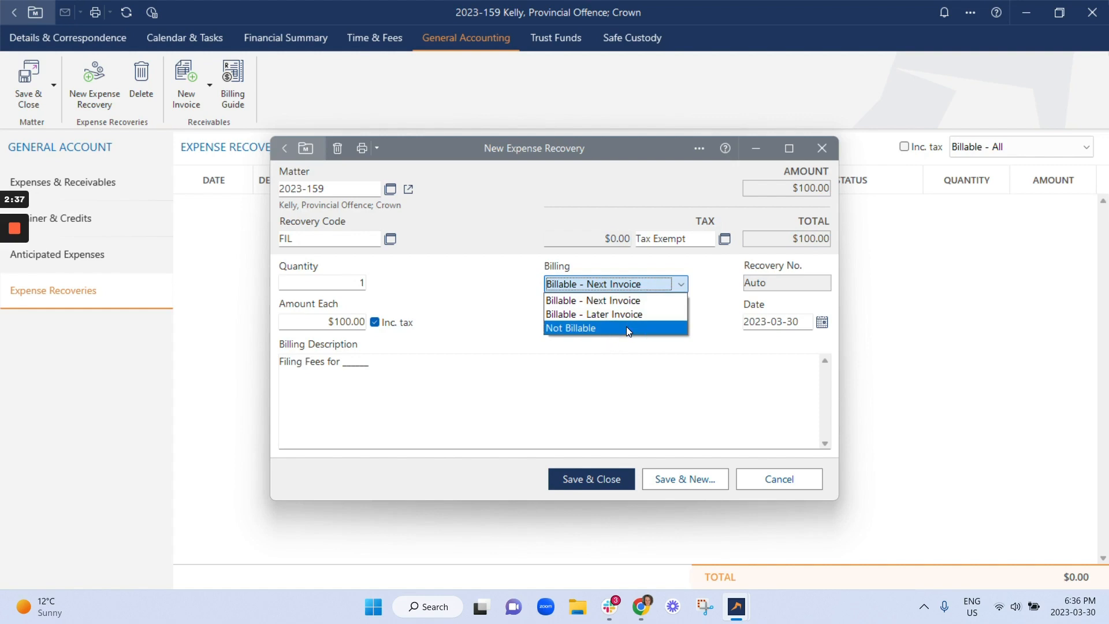
pyautogui.click(595, 302)
pyautogui.click(600, 478)
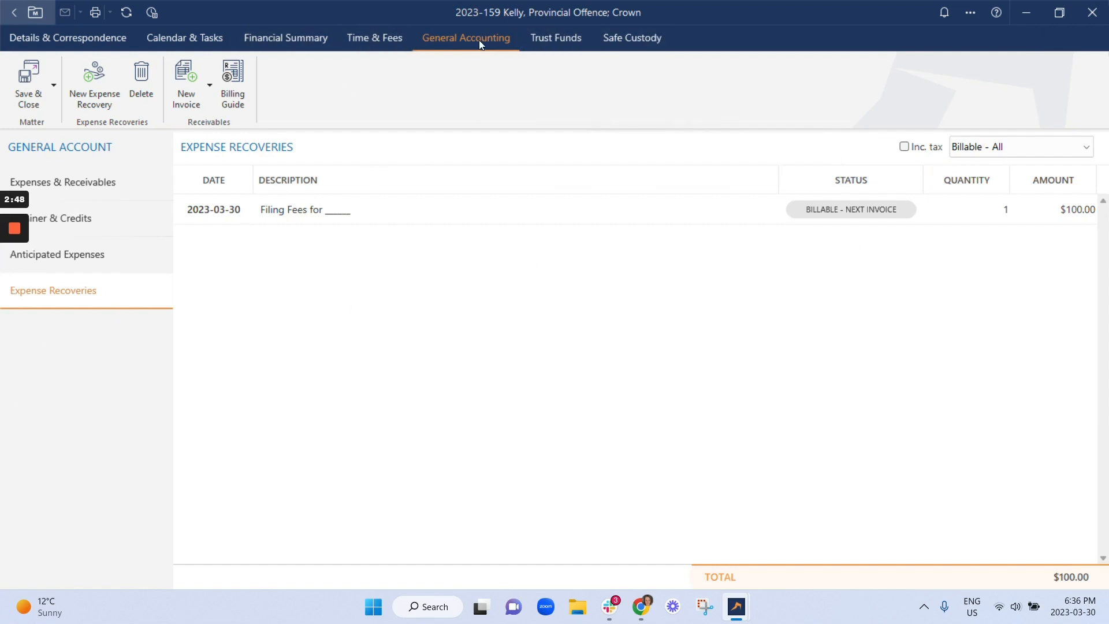
# Step: Create a new invoice for the matter containing the filing fees recovery and save it
pyautogui.click(112, 182)
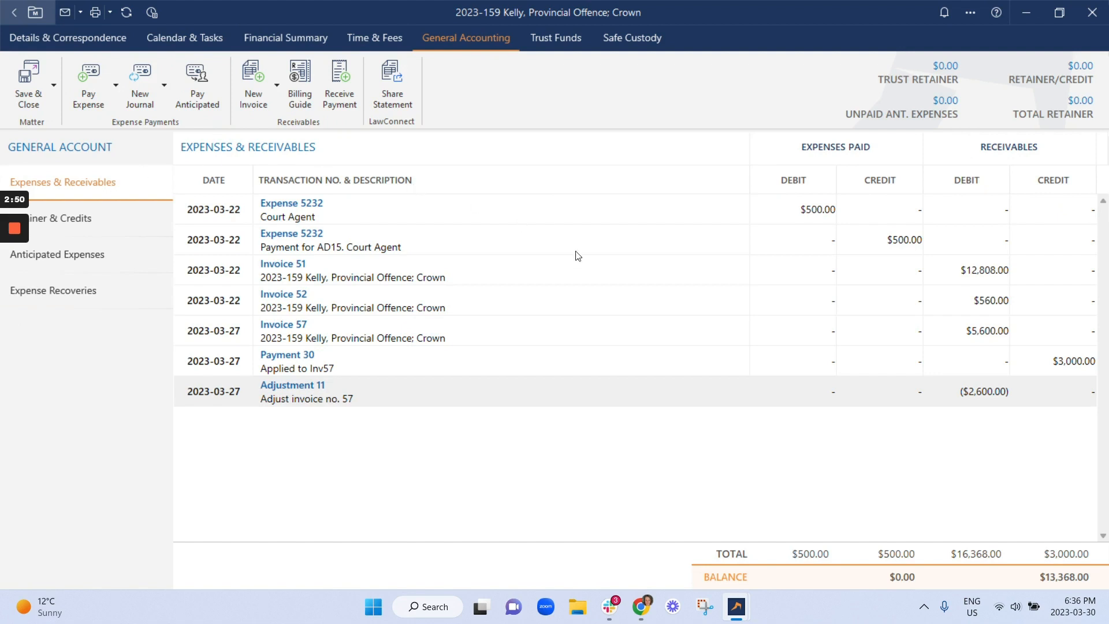
pyautogui.click(251, 88)
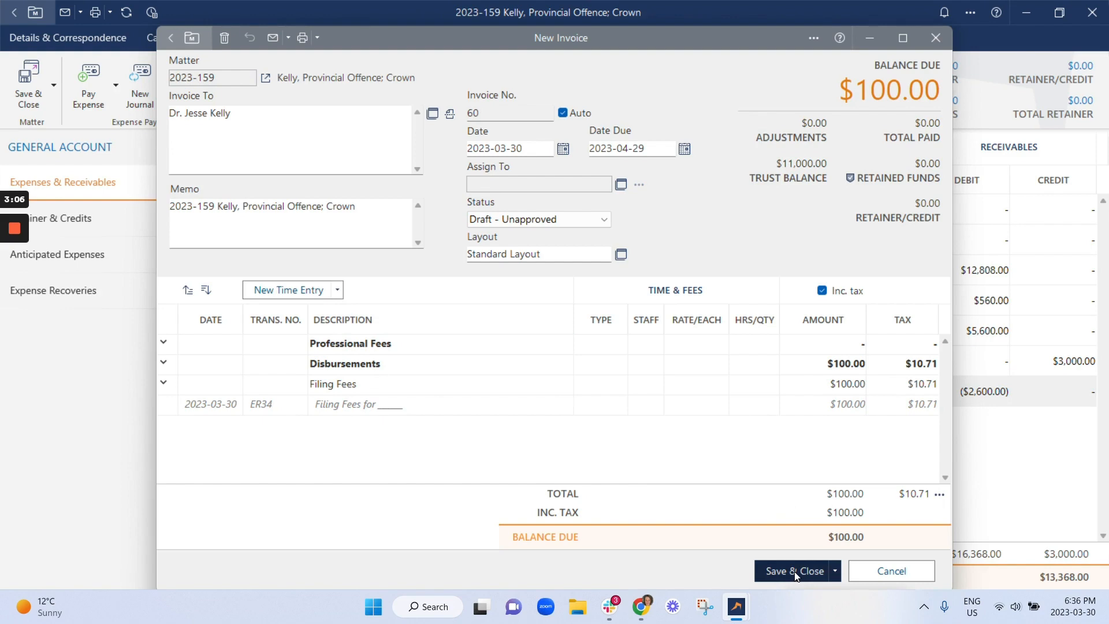
pyautogui.click(337, 290)
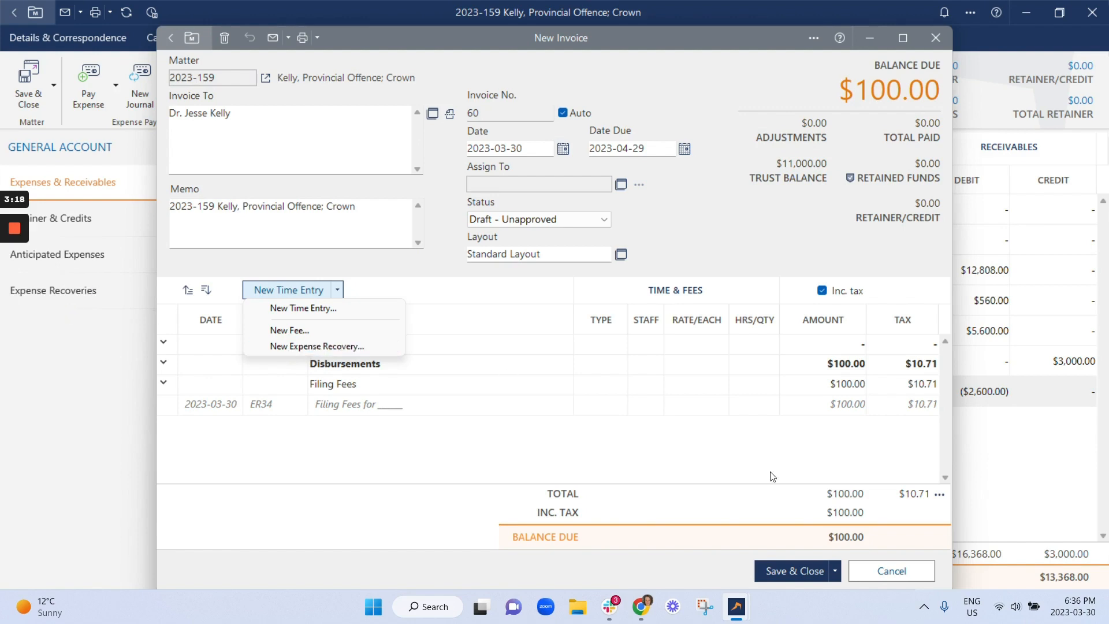
pyautogui.click(792, 572)
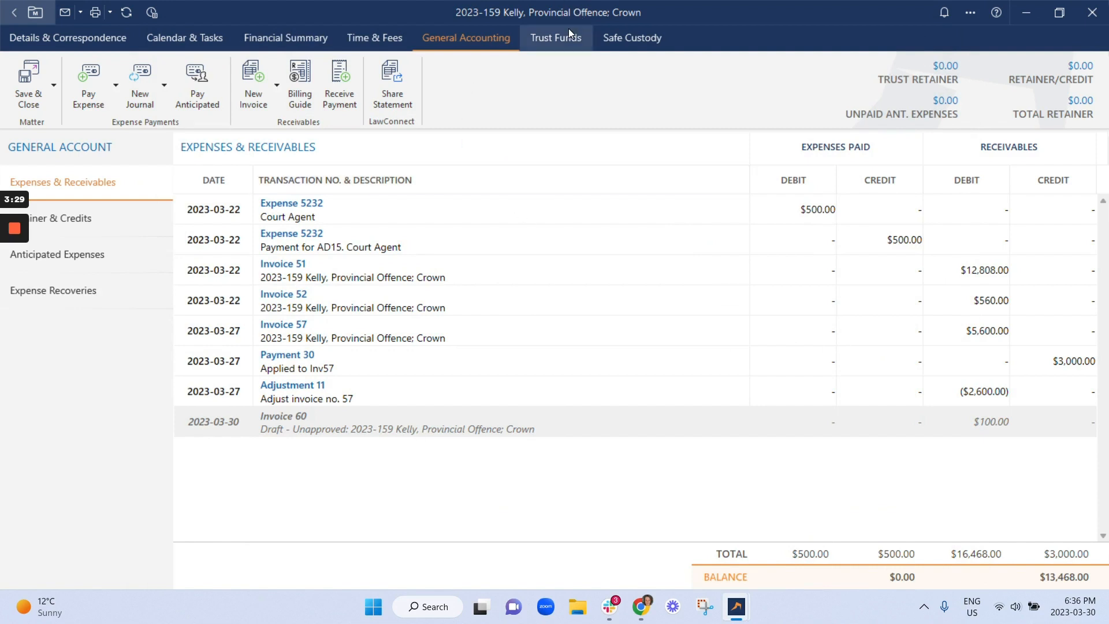
# Step: Open the draft Invoice 60 and examine its status choices and save options without changing anything
pyautogui.doubleClick(447, 415)
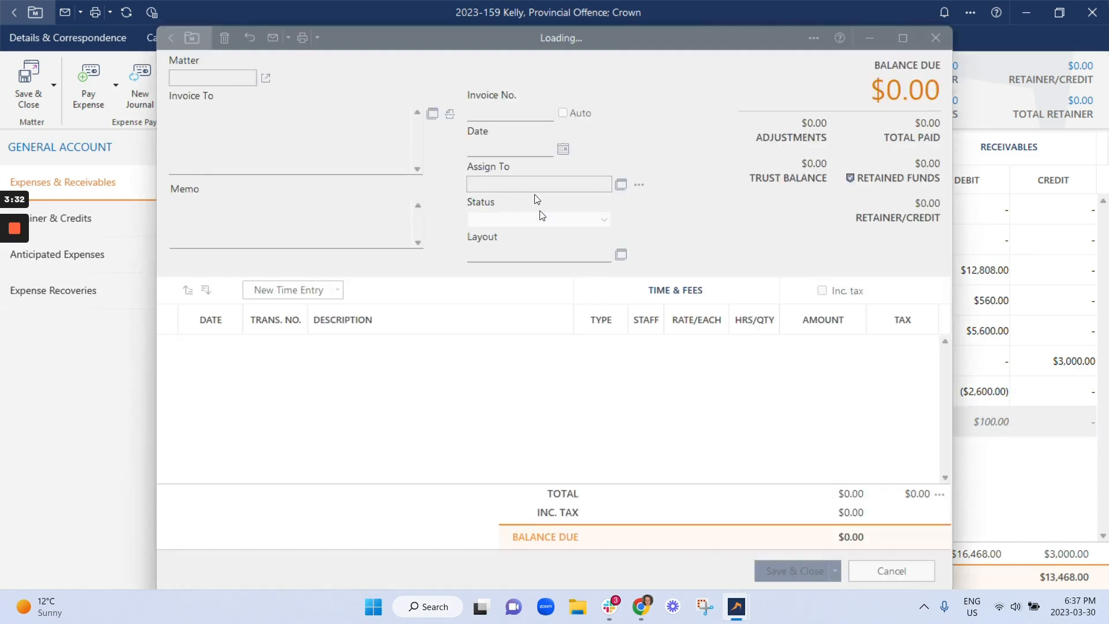
pyautogui.click(597, 220)
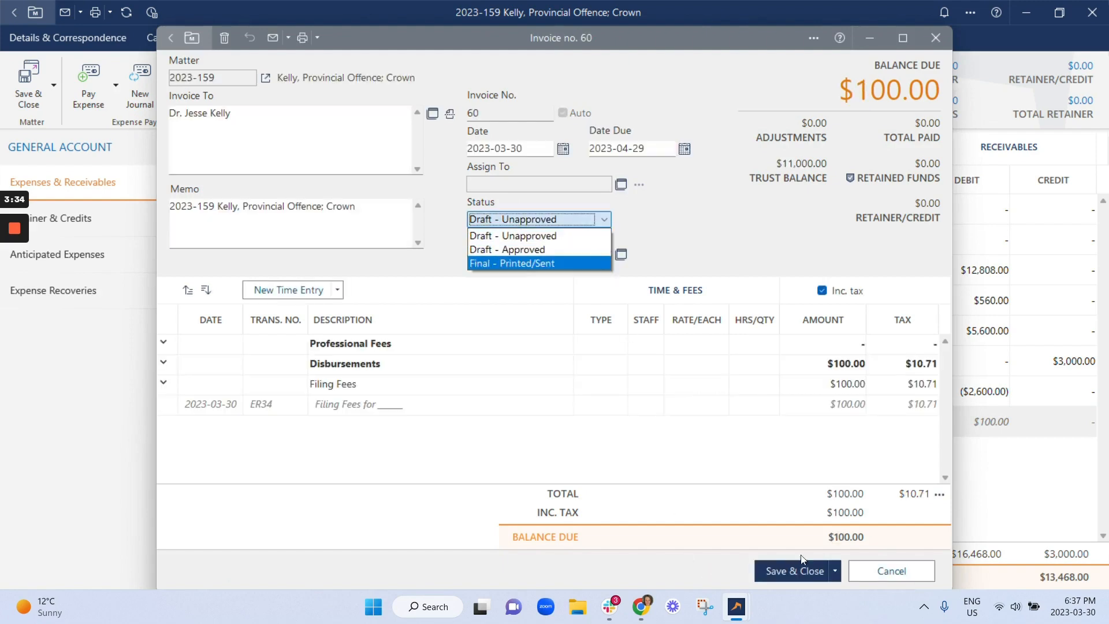
pyautogui.click(836, 573)
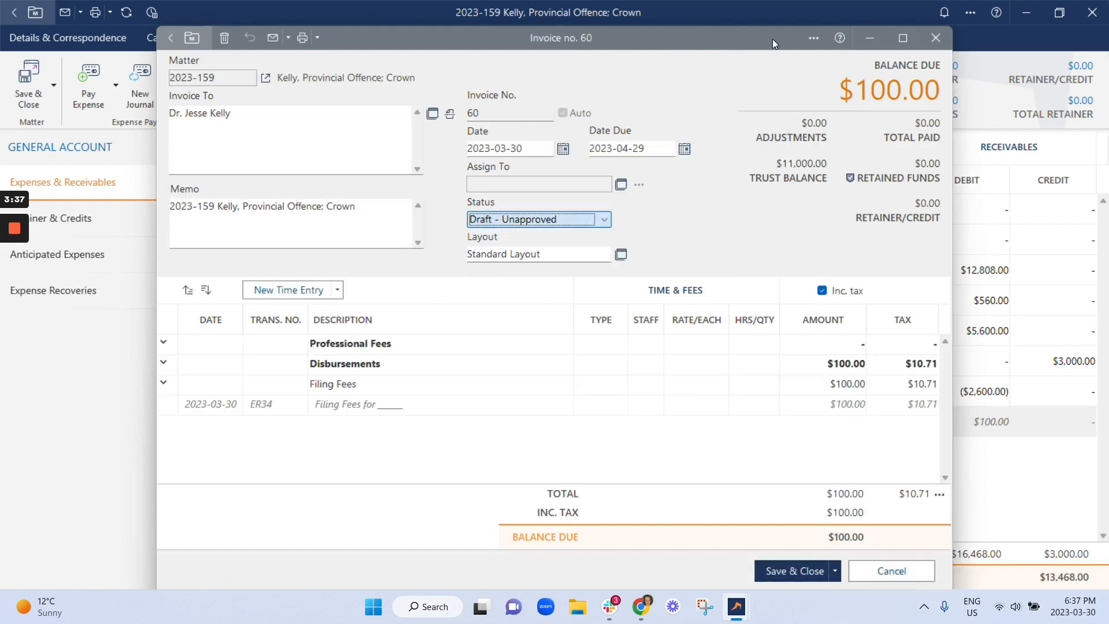
pyautogui.doubleClick(771, 39)
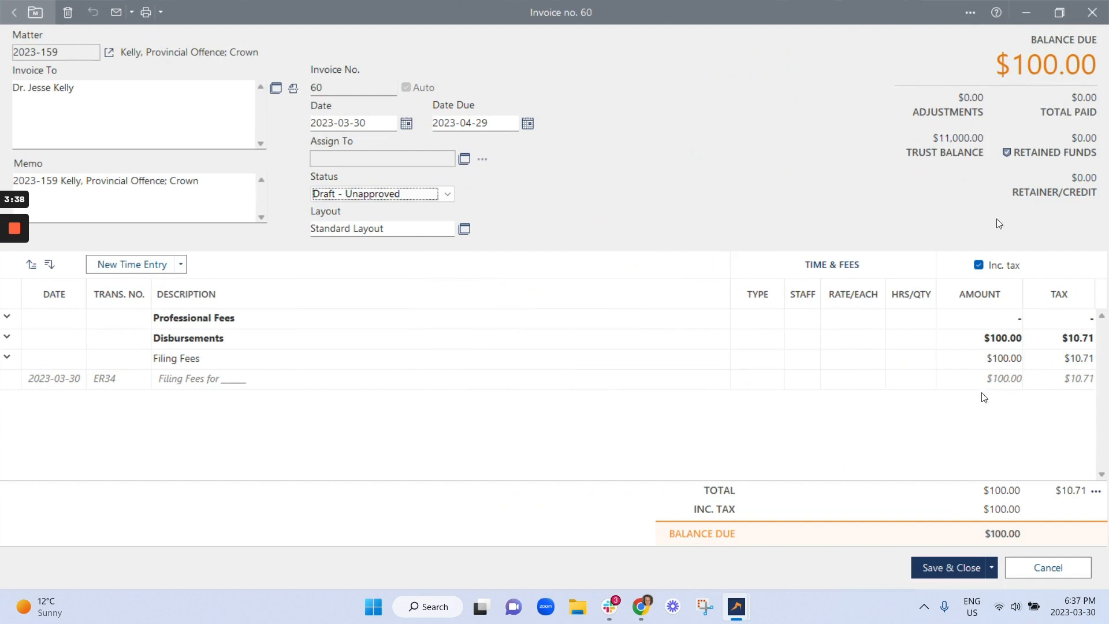
pyautogui.click(991, 567)
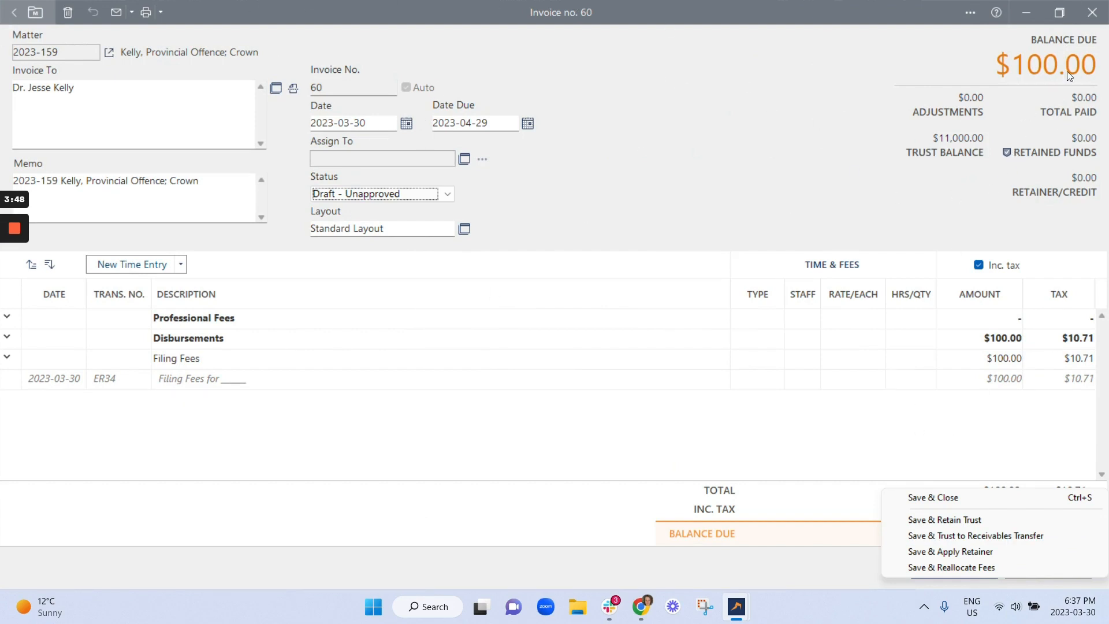
pyautogui.click(1098, 19)
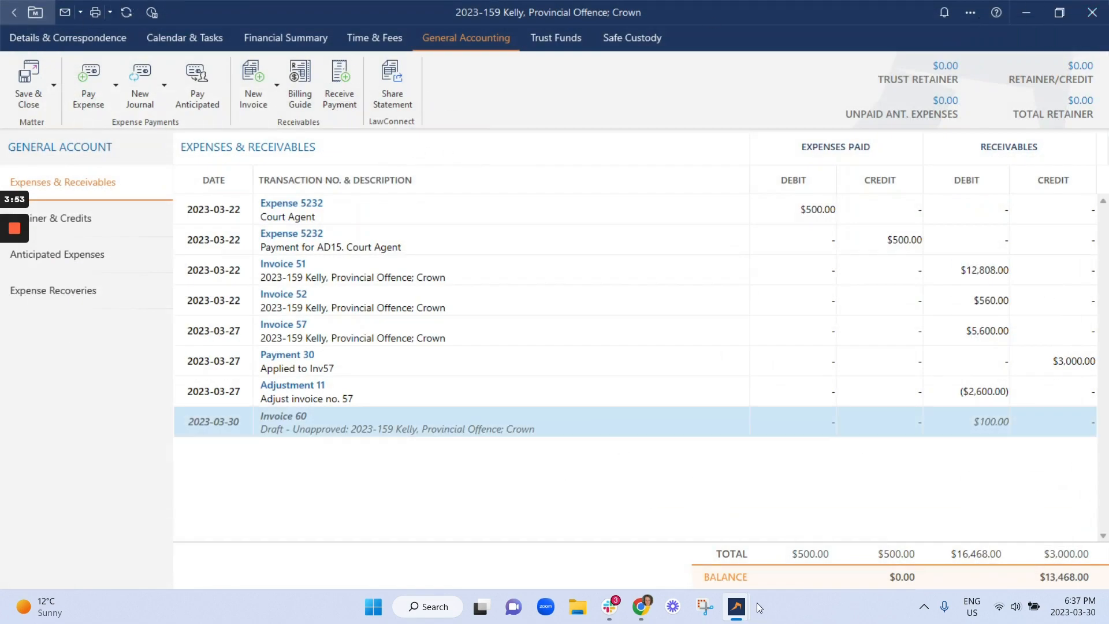
# Step: Open the expense recovery activity codes in the accounting application settings
pyautogui.moveTo(736, 606)
pyautogui.click(672, 558)
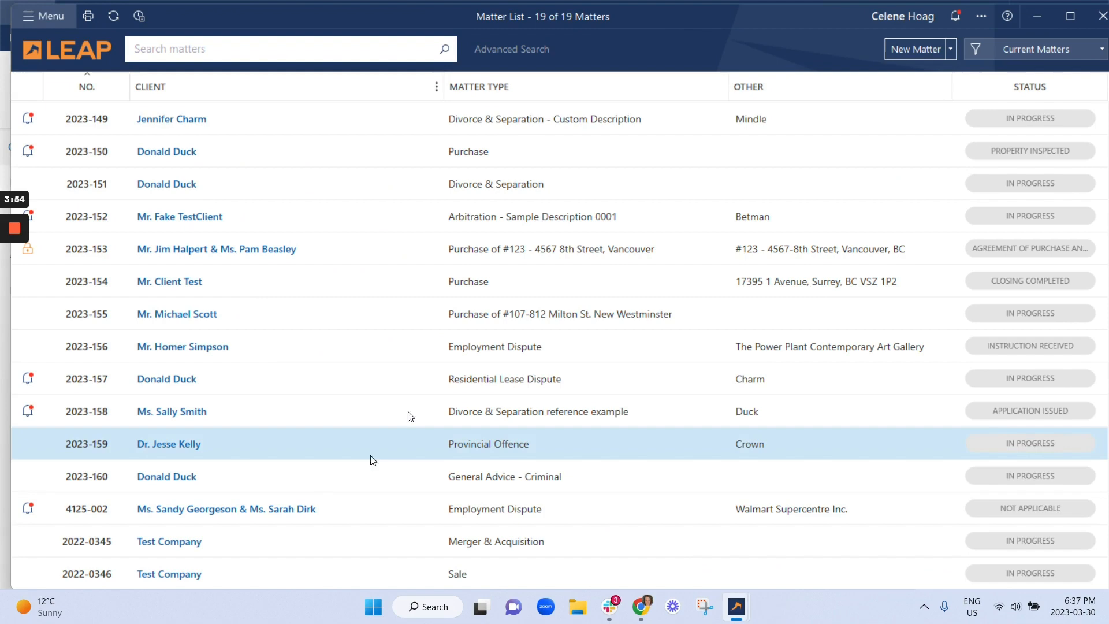
pyautogui.click(24, 16)
pyautogui.click(85, 483)
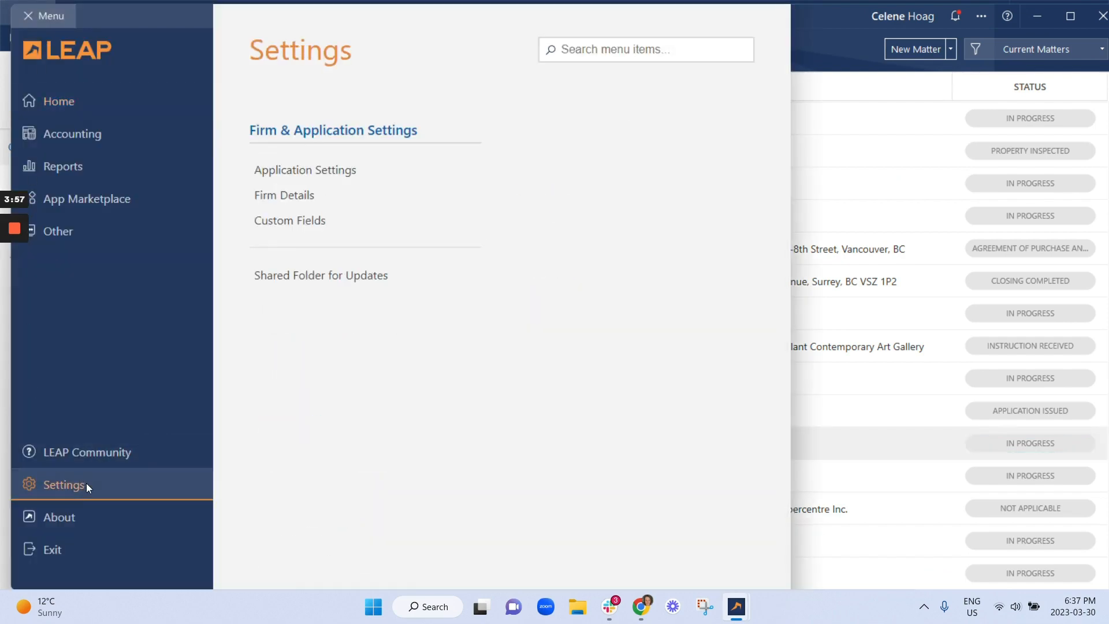
pyautogui.click(299, 168)
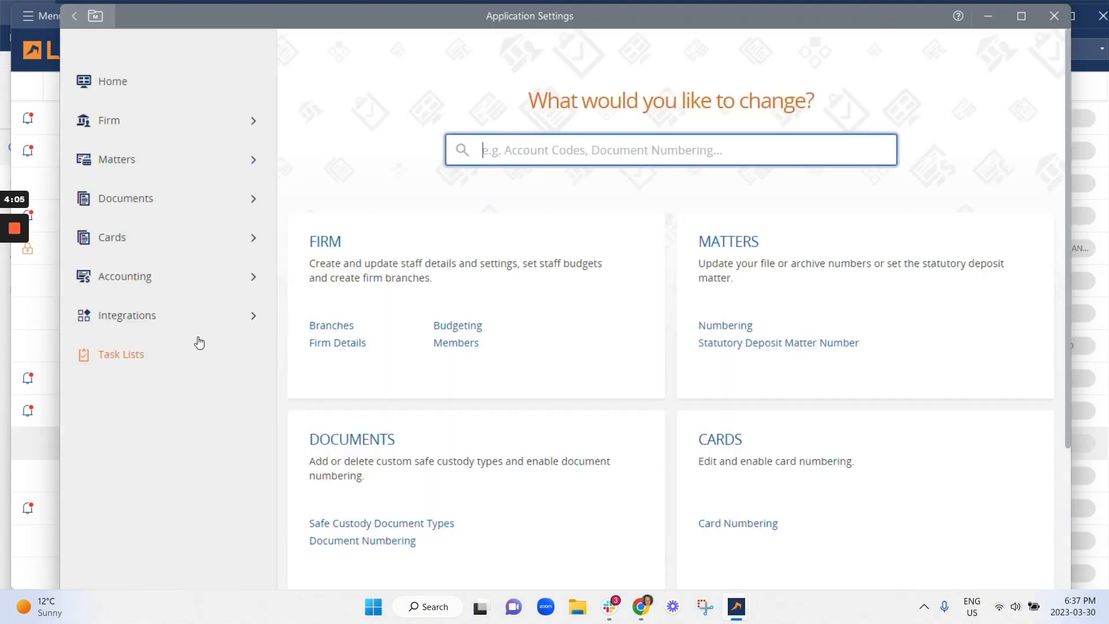
pyautogui.click(159, 290)
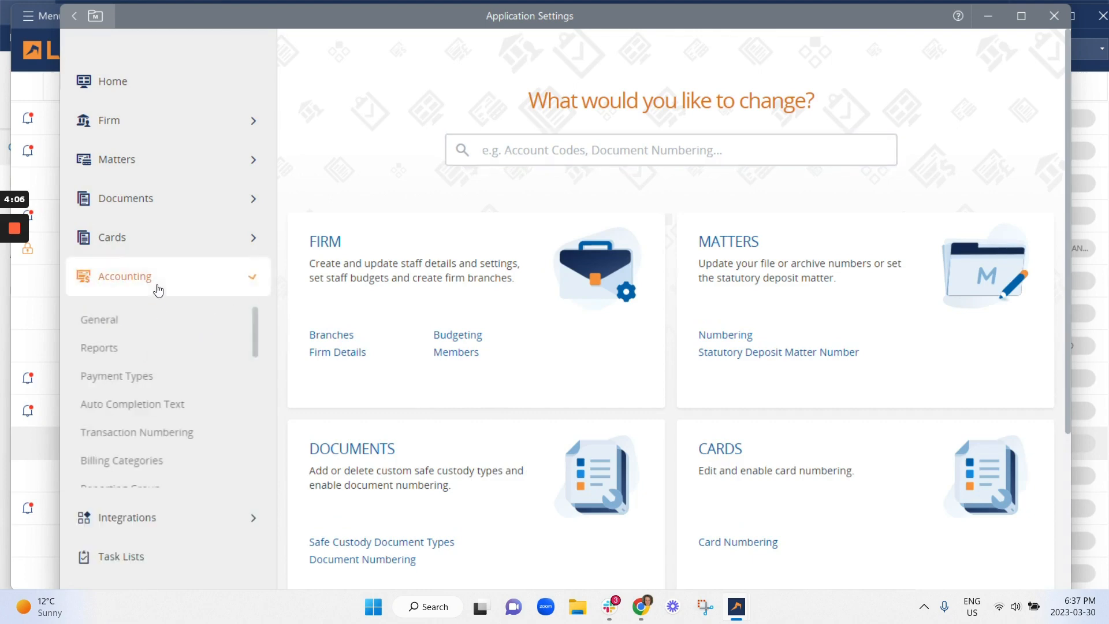
pyautogui.scroll(-5, 155, 375)
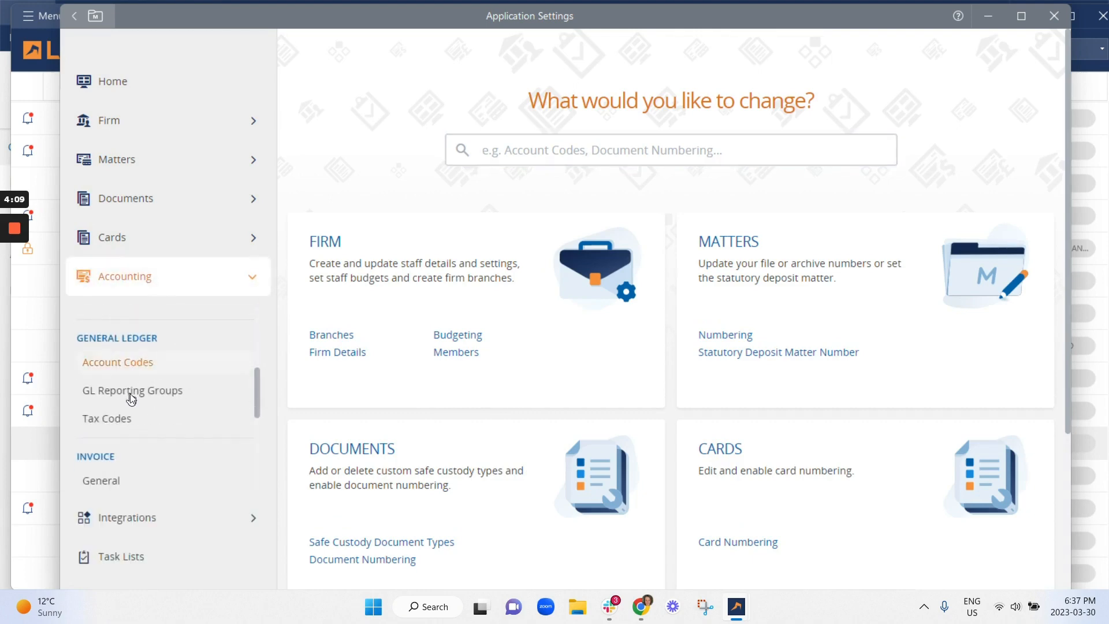
pyautogui.scroll(-3, 128, 395)
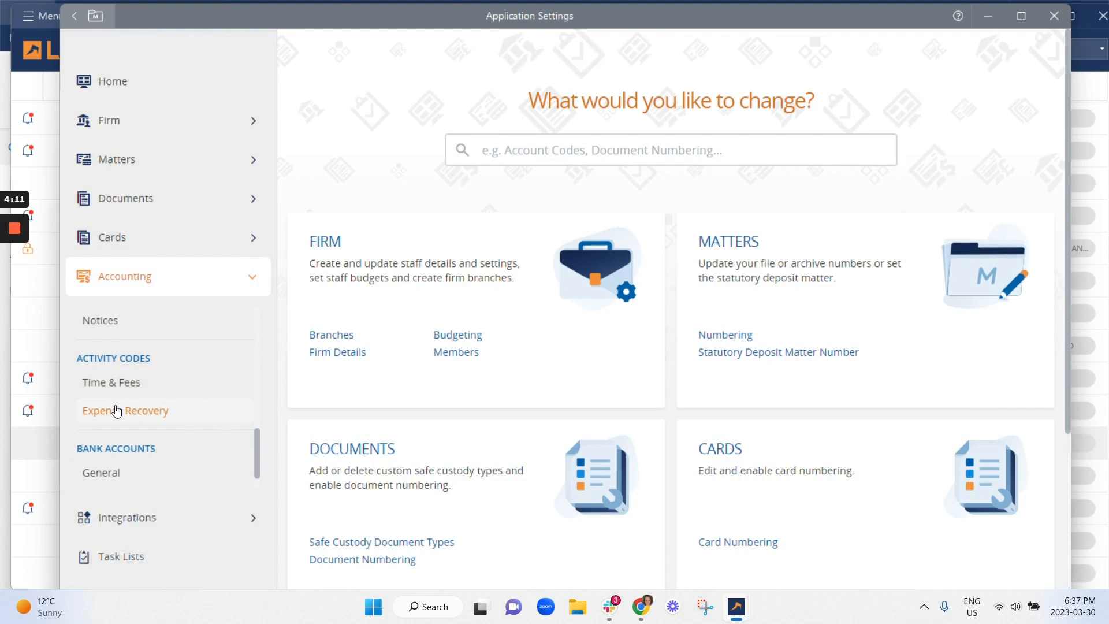
pyautogui.click(117, 410)
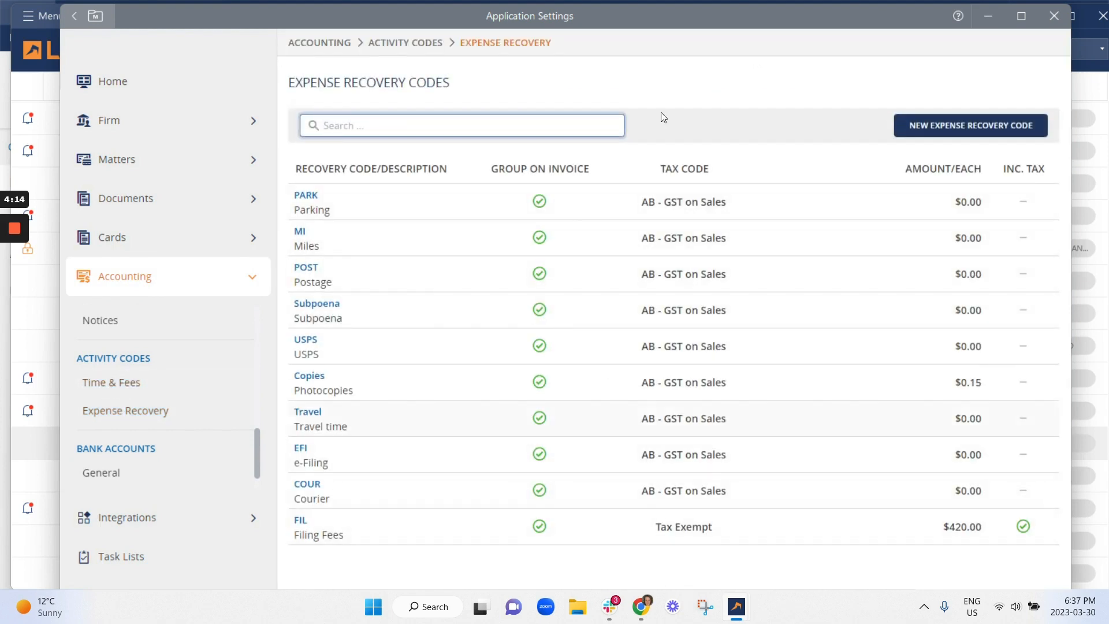
pyautogui.click(934, 130)
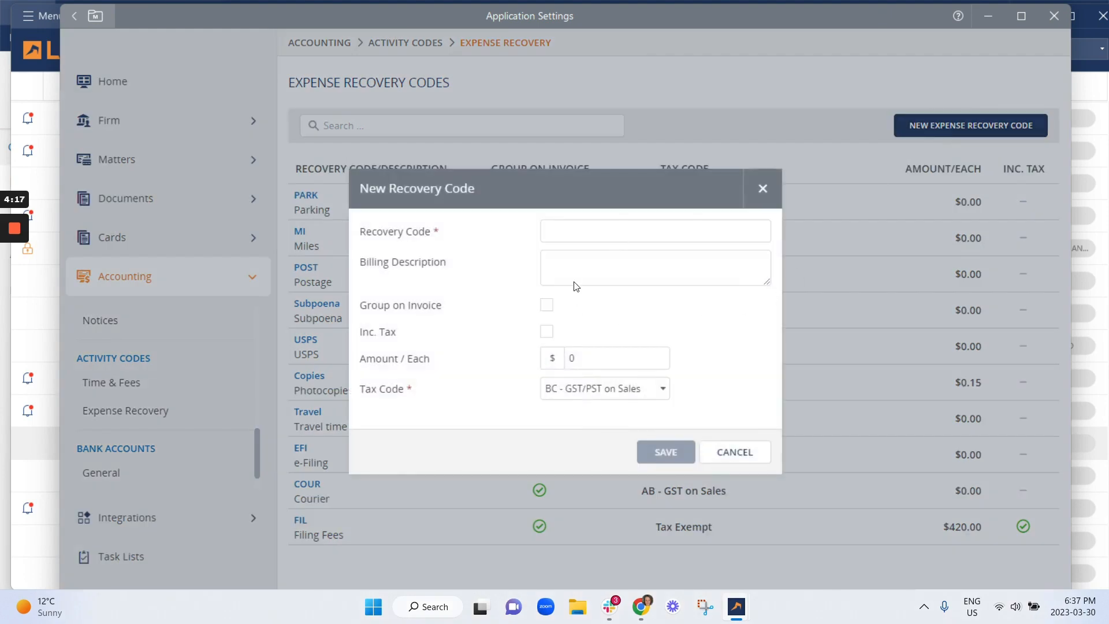
pyautogui.click(541, 238)
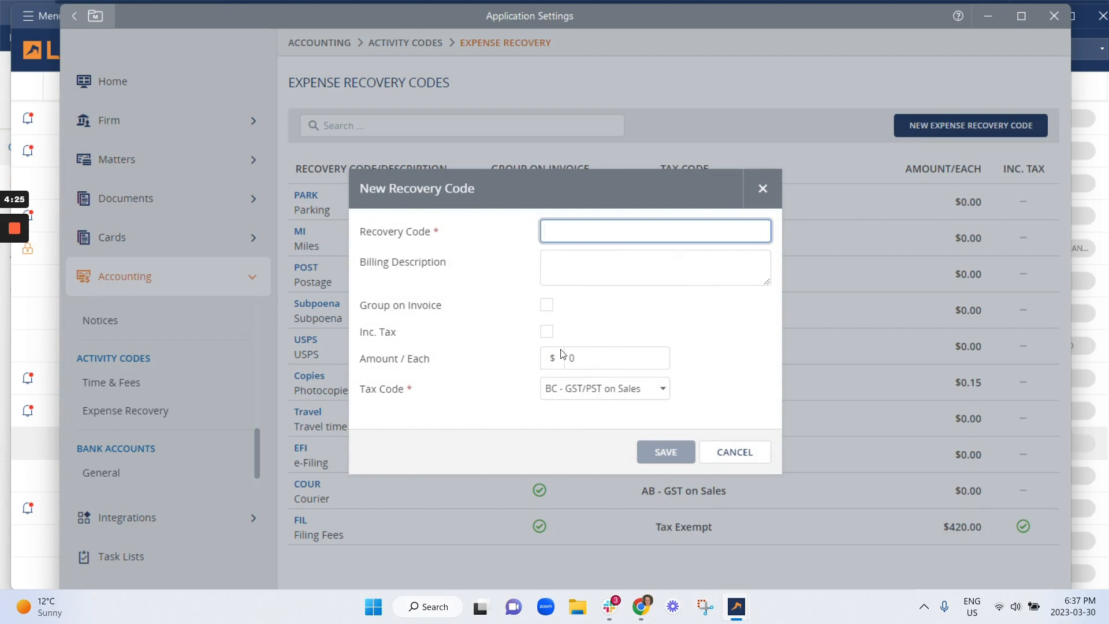
pyautogui.click(758, 450)
# Step: Close the settings, return to the matter's expense recoveries and open a new expense recovery form
pyautogui.click(1054, 16)
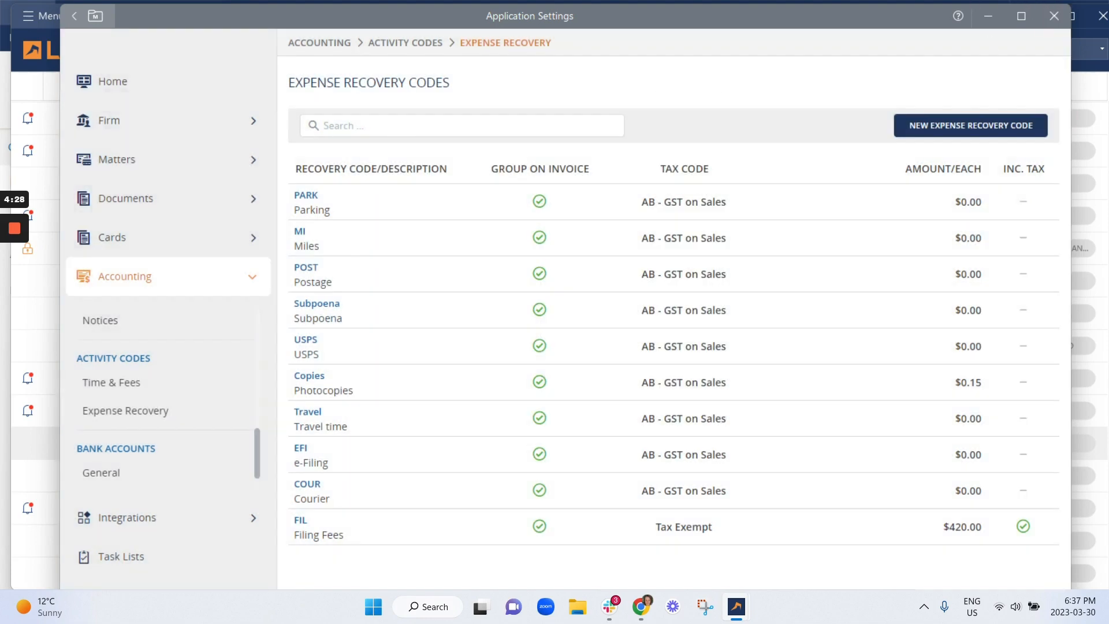
pyautogui.click(737, 605)
pyautogui.click(792, 553)
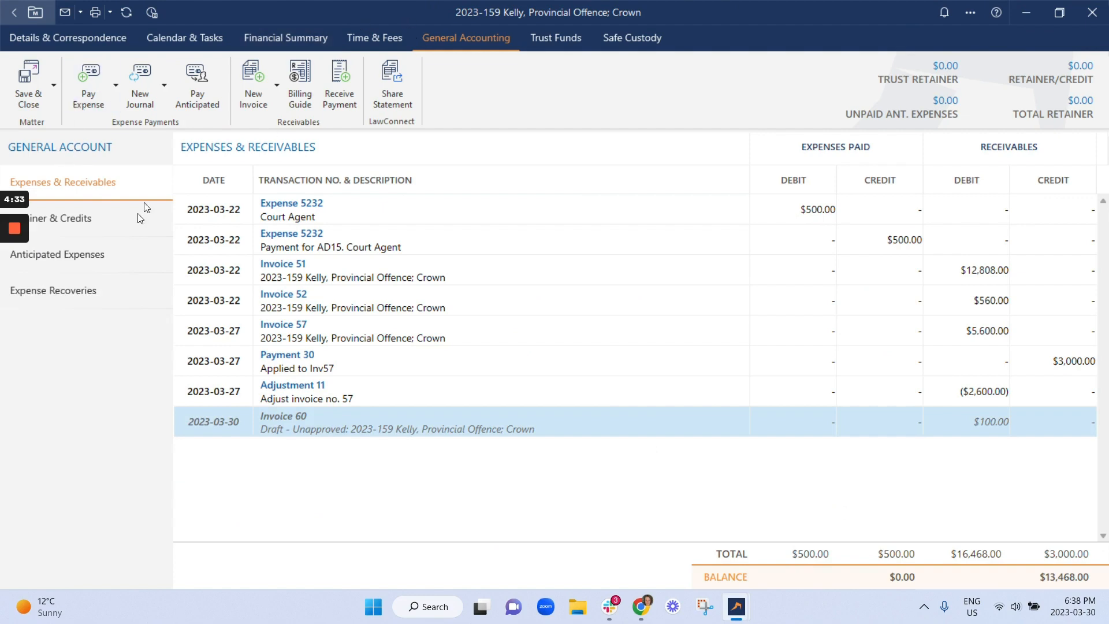
pyautogui.click(83, 288)
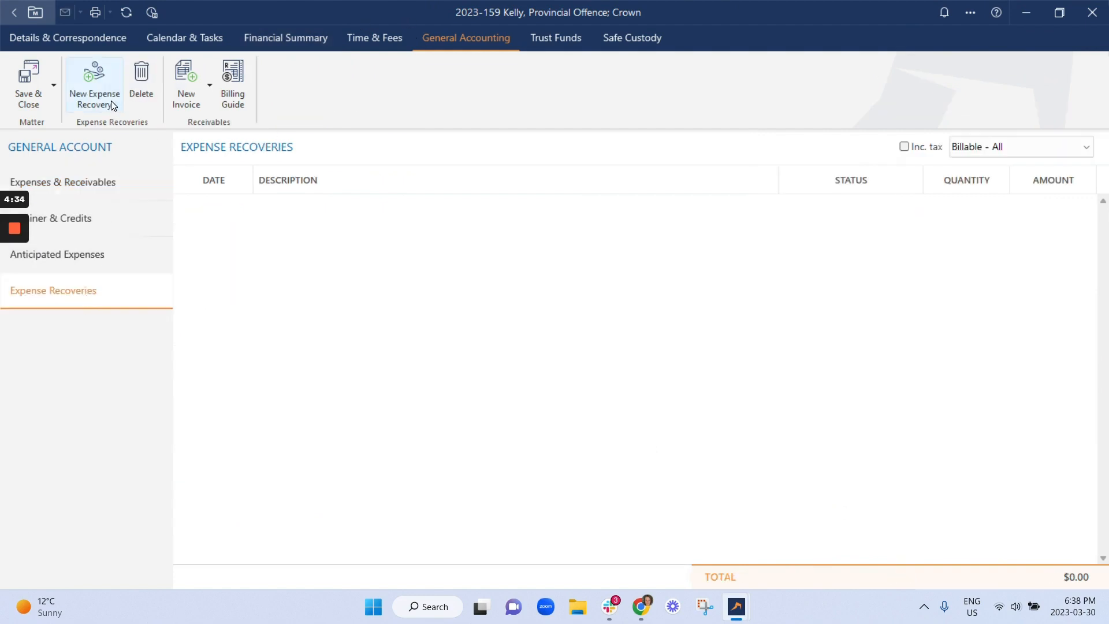
pyautogui.click(95, 96)
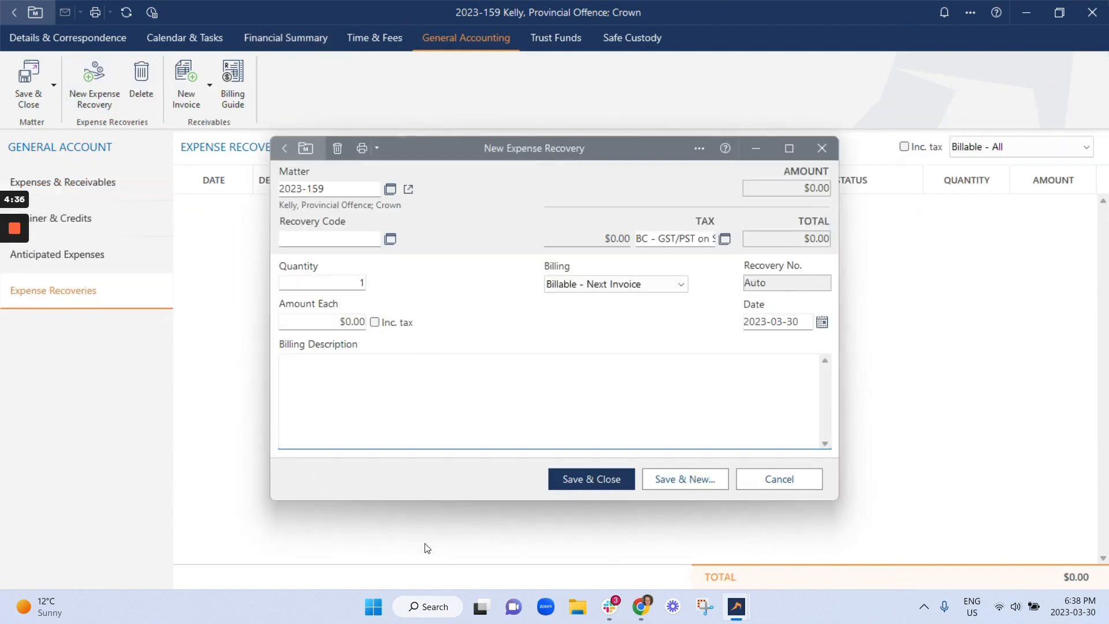